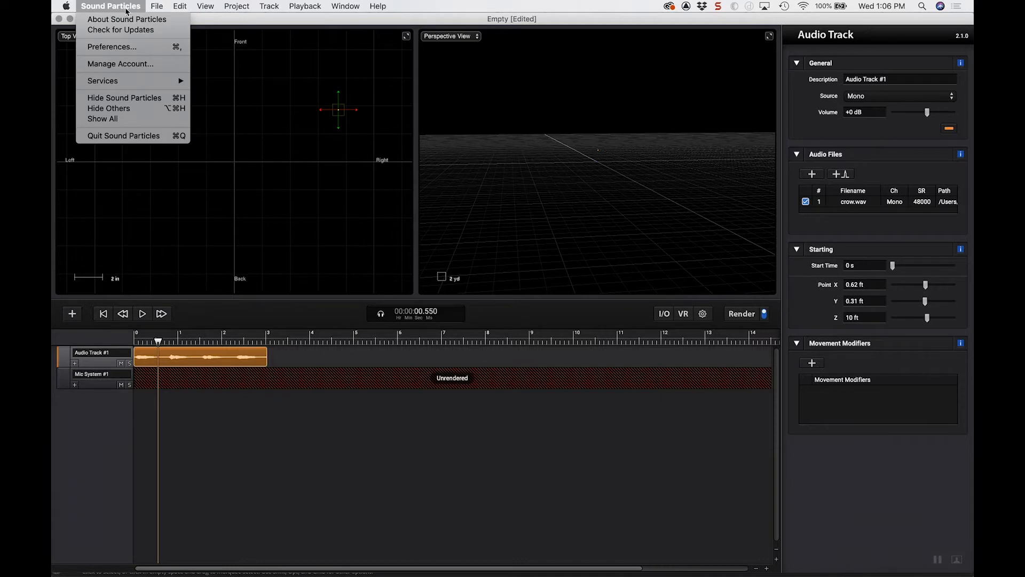
Increase the standard particle size slightly in the GUI preferences and apply the change
{"action": "left_click", "coordinate": [127, 48]}
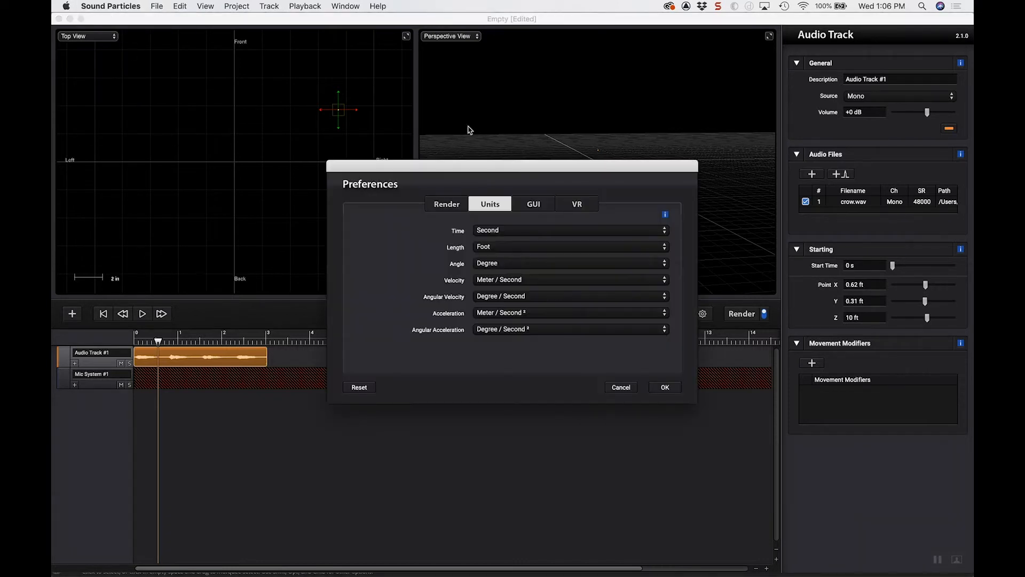
{"action": "left_click", "coordinate": [531, 206]}
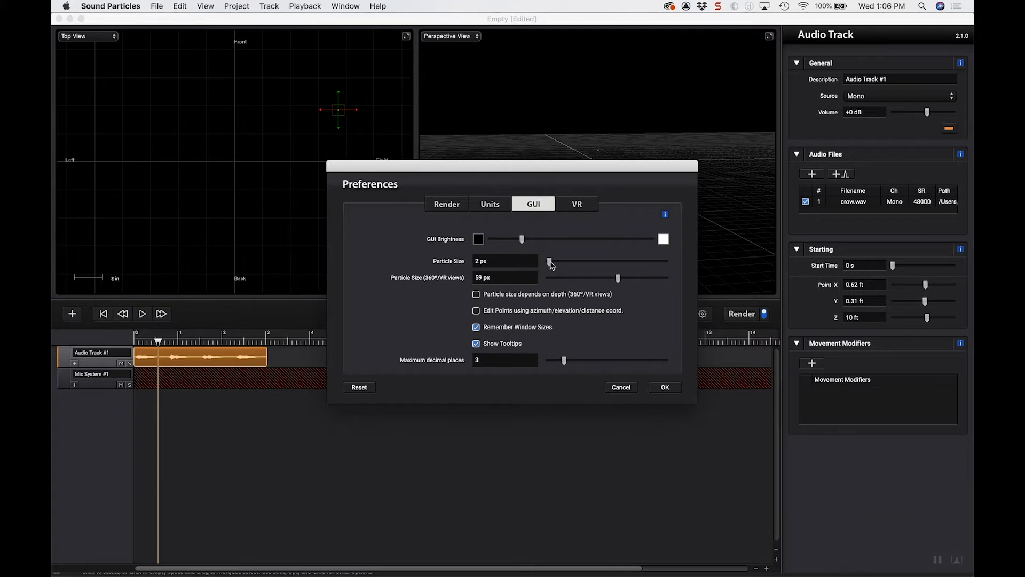
{"action": "left_click_drag", "start_coordinate": [551, 265], "coordinate": [554, 266]}
{"action": "left_click_drag", "start_coordinate": [562, 265], "coordinate": [561, 266]}
{"action": "left_click_drag", "start_coordinate": [561, 266], "coordinate": [563, 266]}
{"action": "left_click_drag", "start_coordinate": [563, 266], "coordinate": [562, 265]}
{"action": "left_click", "coordinate": [665, 387]}
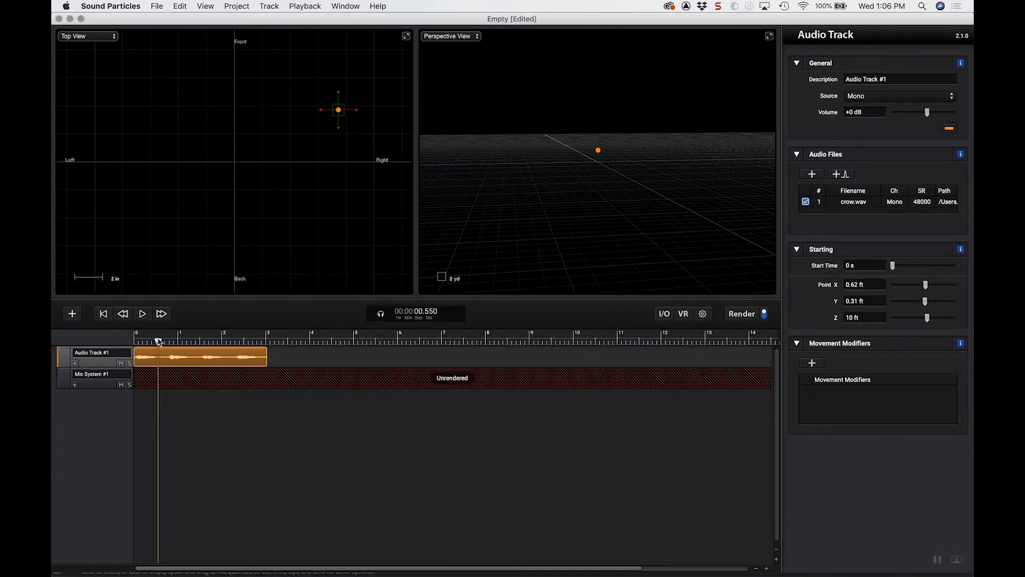
Scrub the playhead through the first seconds of the crow clip to check the particle for movement
{"action": "mouse_move", "coordinate": [161, 342]}
{"action": "left_mouse_down"}
{"action": "mouse_move", "coordinate": [135, 342]}
{"action": "mouse_move", "coordinate": [154, 342]}
{"action": "left_mouse_up"}
{"action": "left_click", "coordinate": [198, 343]}
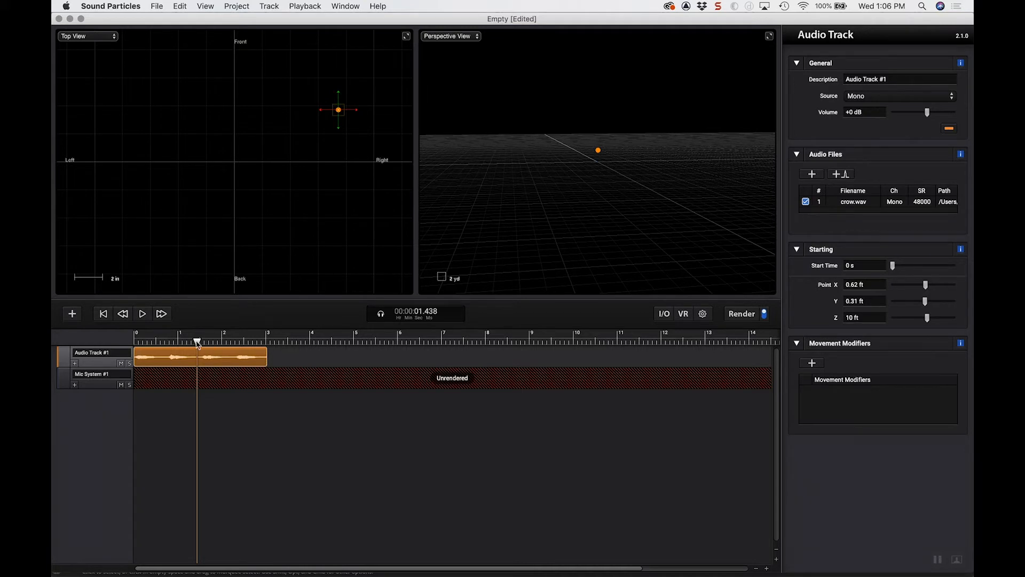
{"action": "left_click_drag", "start_coordinate": [167, 342], "coordinate": [159, 341]}
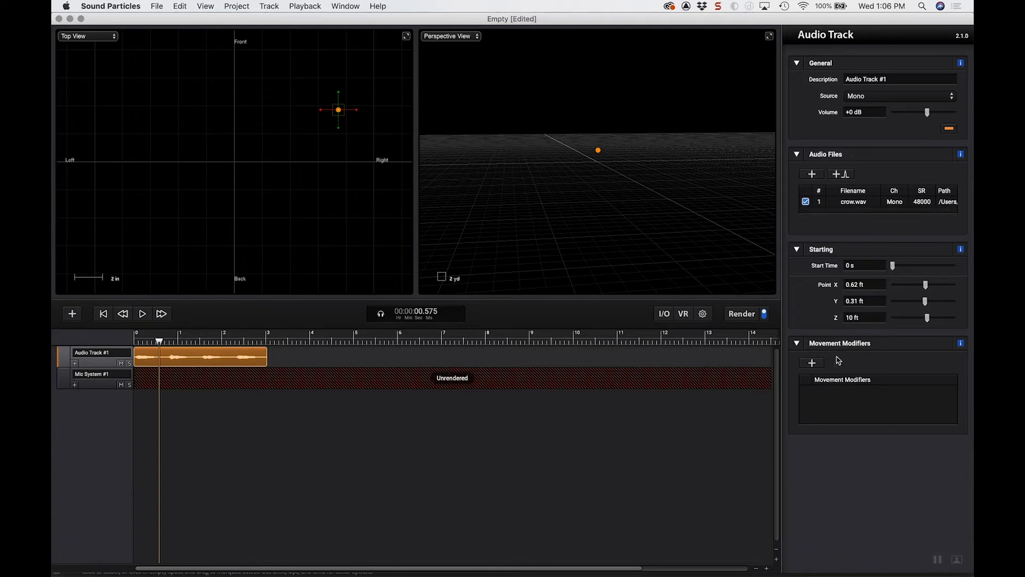
Add a Straight Line Velocity movement modifier to Audio Track #1 and scrub the timeline to preview the particle's motion
{"action": "left_click", "coordinate": [812, 366]}
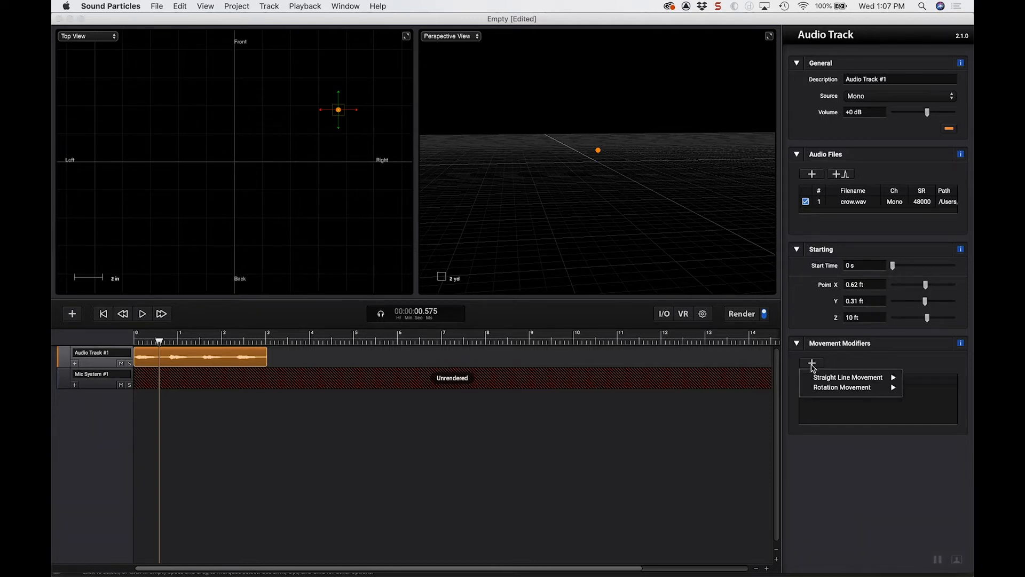
{"action": "mouse_move", "coordinate": [814, 382]}
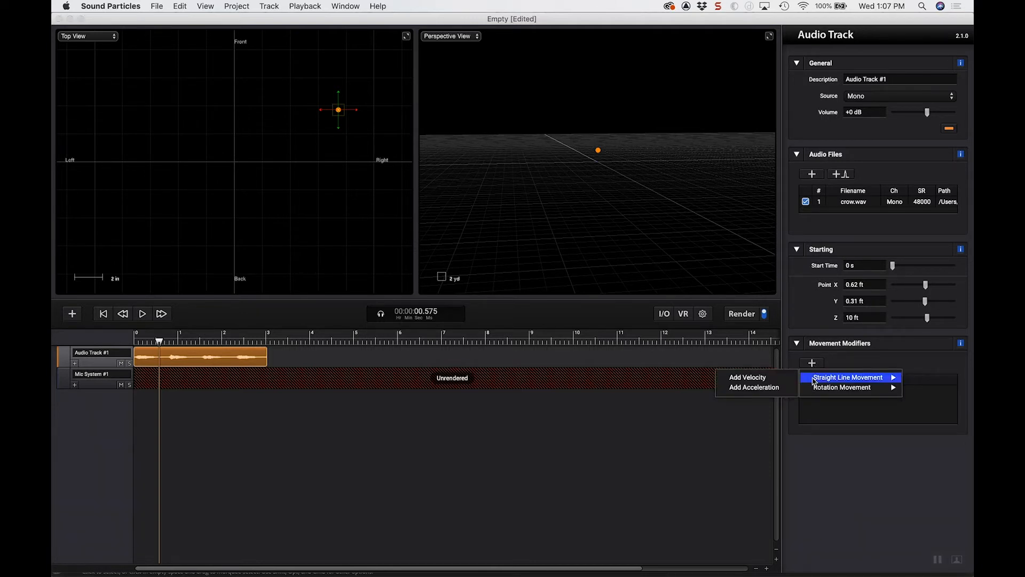
{"action": "left_click", "coordinate": [775, 380]}
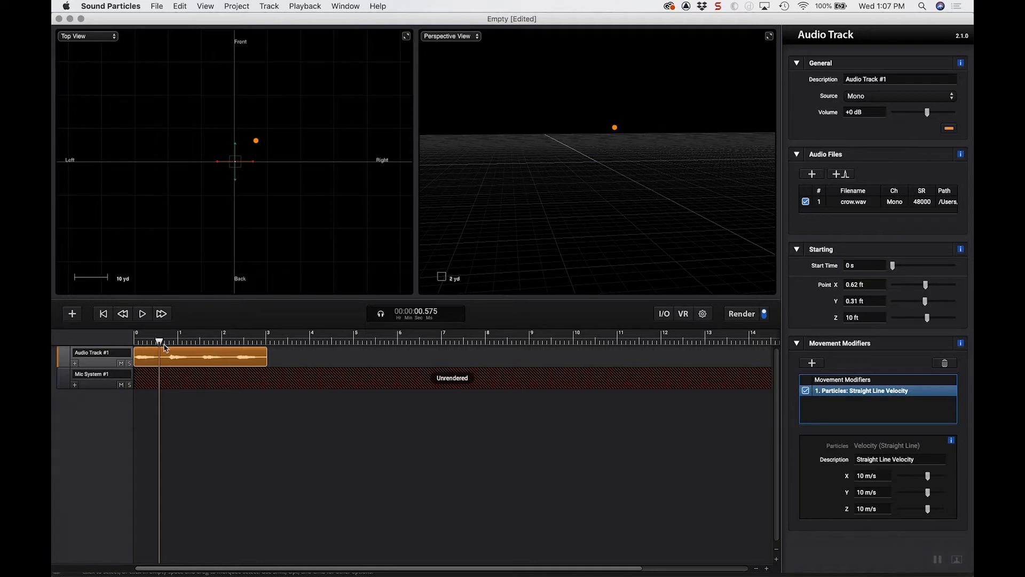
{"action": "mouse_move", "coordinate": [159, 342]}
{"action": "left_mouse_down"}
{"action": "mouse_move", "coordinate": [146, 341]}
{"action": "mouse_move", "coordinate": [232, 343]}
{"action": "mouse_move", "coordinate": [153, 351]}
{"action": "left_mouse_up"}
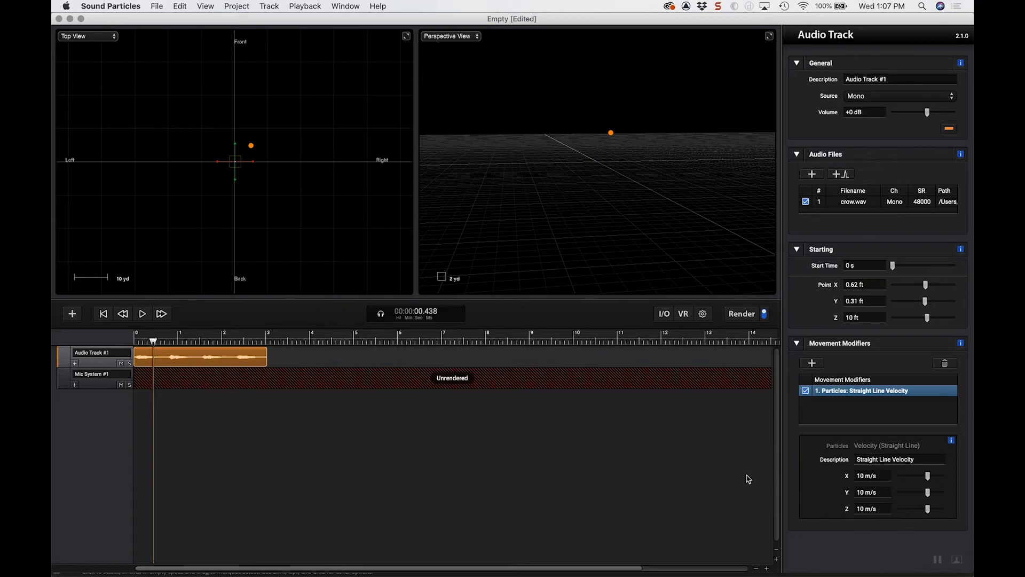
{"action": "mouse_move", "coordinate": [154, 342]}
{"action": "left_mouse_down"}
{"action": "mouse_move", "coordinate": [171, 341]}
{"action": "mouse_move", "coordinate": [160, 342]}
{"action": "left_mouse_up"}
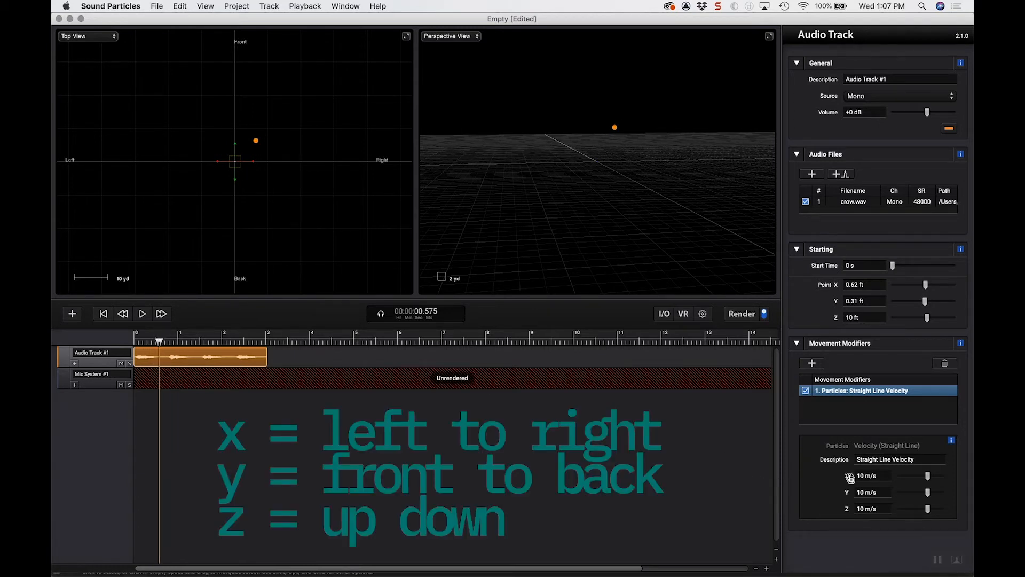
Set the modifier's X velocity to 12 m/s and Y velocity to 11 m/s, and preview the movement up to about 1.46 s
{"action": "mouse_move", "coordinate": [850, 477]}
{"action": "left_mouse_down"}
{"action": "mouse_move", "coordinate": [872, 479]}
{"action": "mouse_move", "coordinate": [852, 495]}
{"action": "left_mouse_up"}
{"action": "left_click_drag", "start_coordinate": [178, 339], "coordinate": [198, 339]}
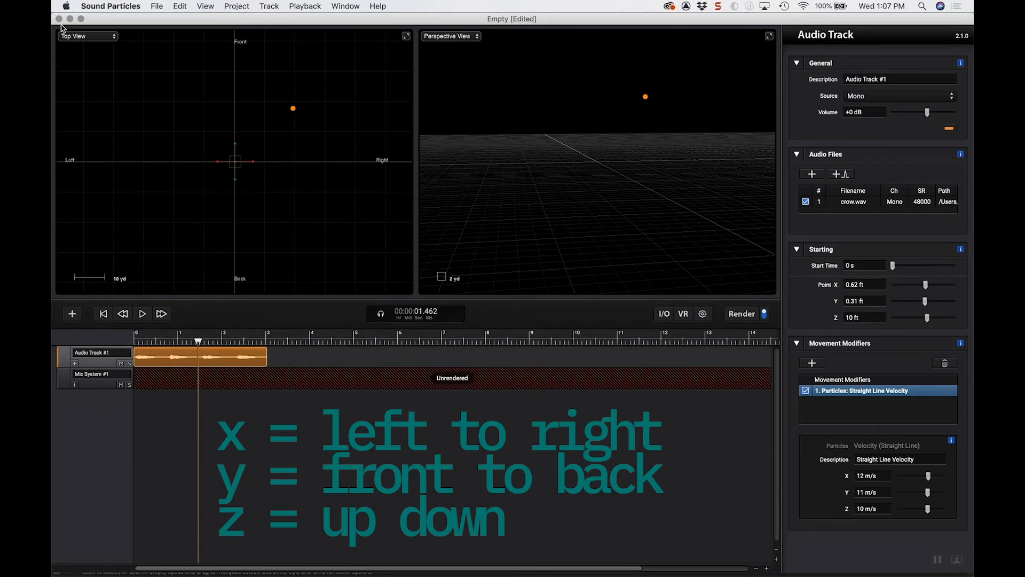
Change the Top view to the Left view and scrub the timeline to examine the particle's vertical movement
{"action": "left_click", "coordinate": [72, 37]}
{"action": "left_click", "coordinate": [80, 86]}
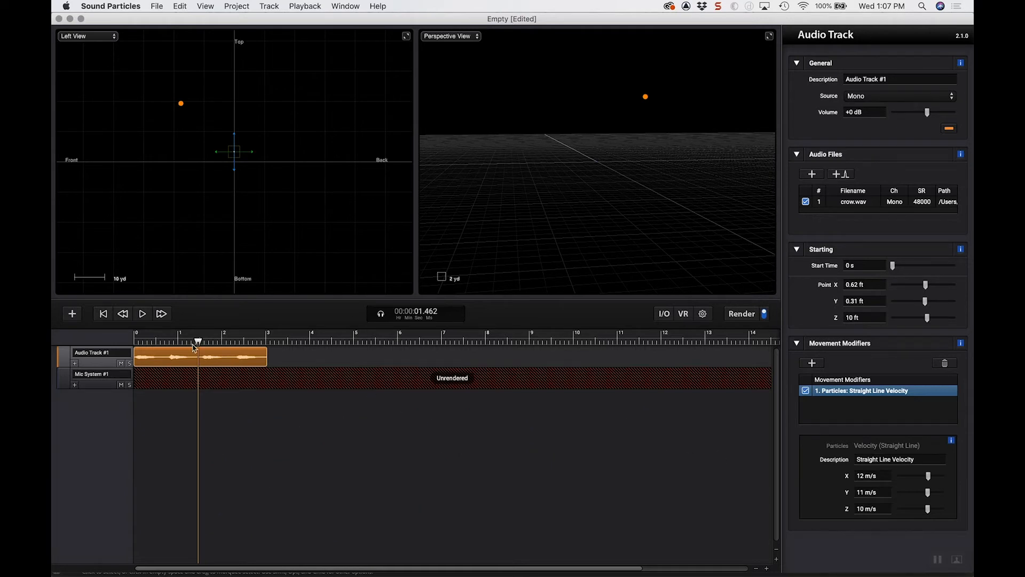
{"action": "left_click_drag", "start_coordinate": [145, 336], "coordinate": [181, 344]}
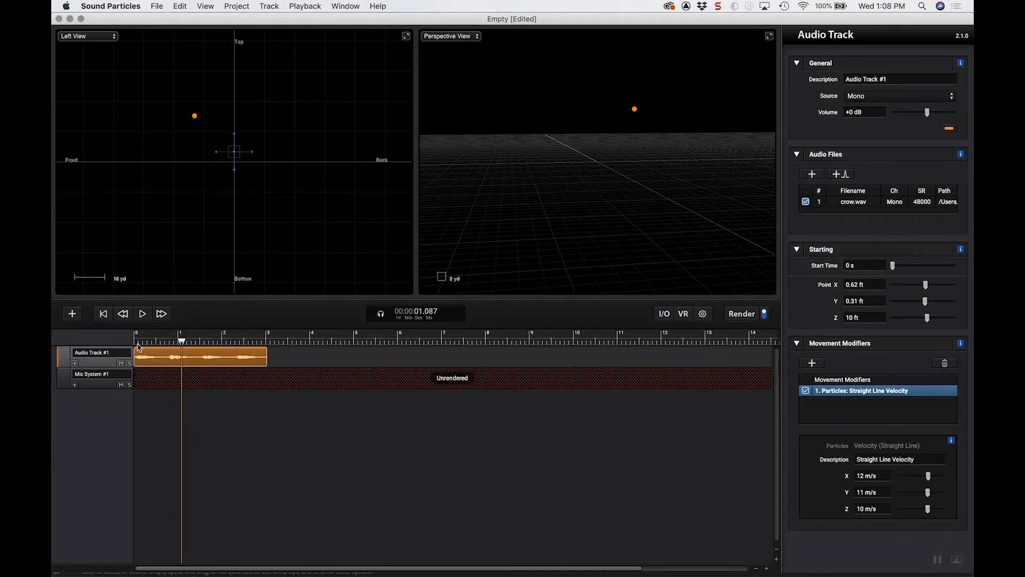
{"action": "mouse_move", "coordinate": [139, 342]}
{"action": "left_mouse_down"}
{"action": "mouse_move", "coordinate": [213, 343]}
{"action": "mouse_move", "coordinate": [145, 345]}
{"action": "left_mouse_up"}
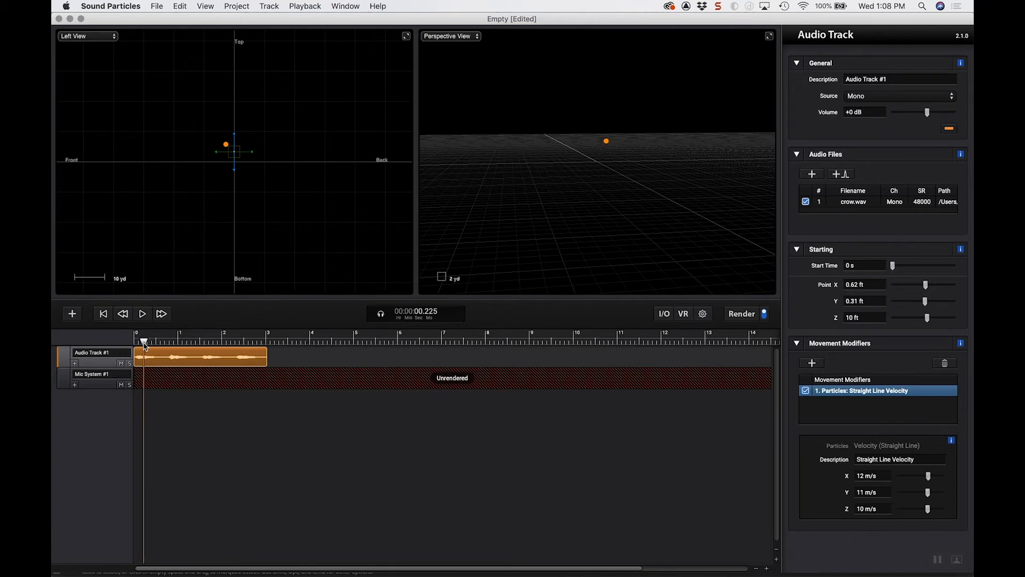
{"action": "left_click", "coordinate": [84, 37]}
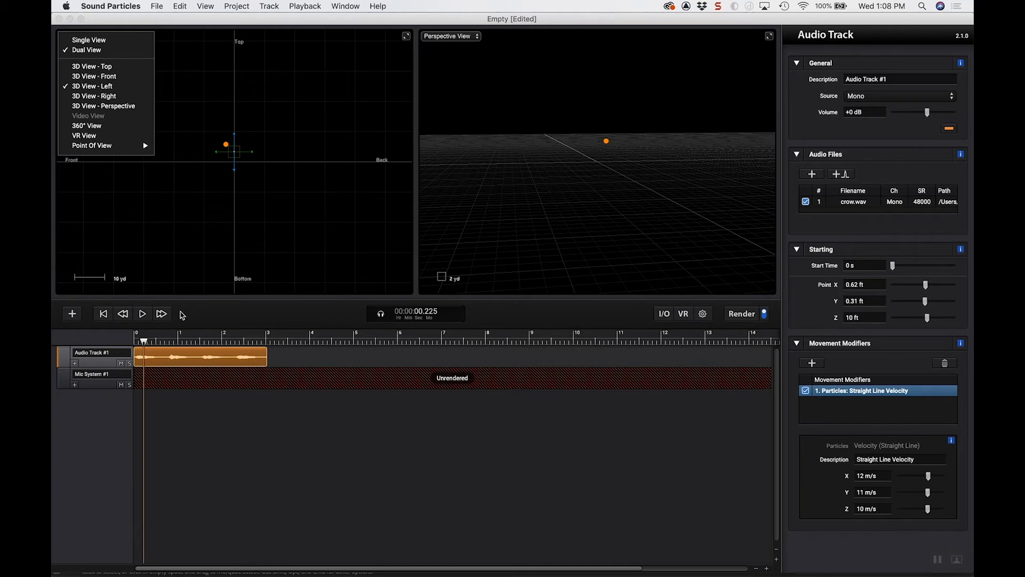
{"action": "left_click", "coordinate": [193, 314]}
{"action": "left_click_drag", "start_coordinate": [151, 346], "coordinate": [166, 344]}
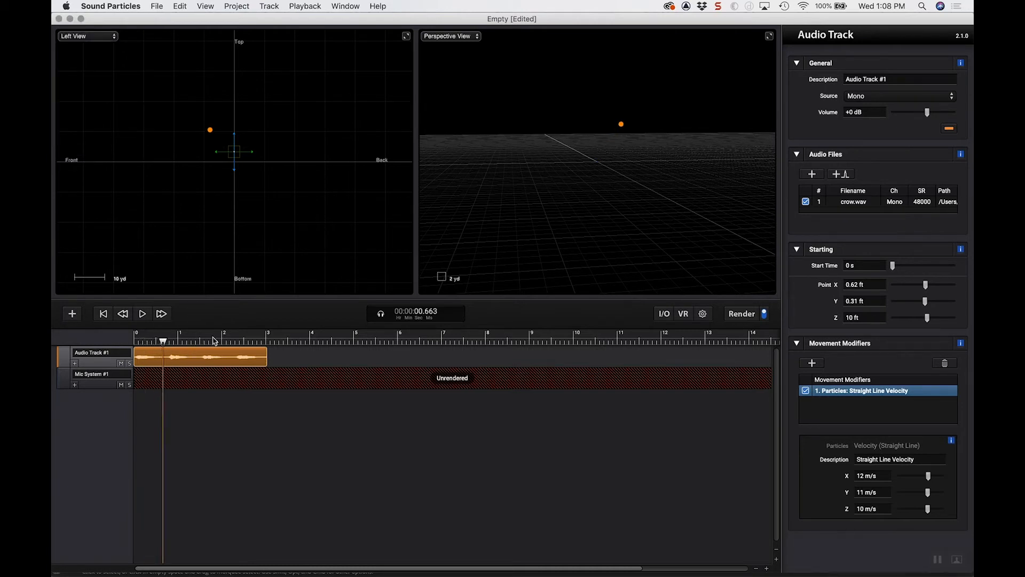
Set the modifier's Z velocity to 0 m/s and scrub the timeline to preview the level path
{"action": "left_click", "coordinate": [864, 508]}
{"action": "key", "text": "Return"}
{"action": "mouse_move", "coordinate": [164, 343]}
{"action": "left_mouse_down"}
{"action": "mouse_move", "coordinate": [220, 344]}
{"action": "mouse_move", "coordinate": [158, 342]}
{"action": "mouse_move", "coordinate": [190, 341]}
{"action": "mouse_move", "coordinate": [170, 342]}
{"action": "left_mouse_up"}
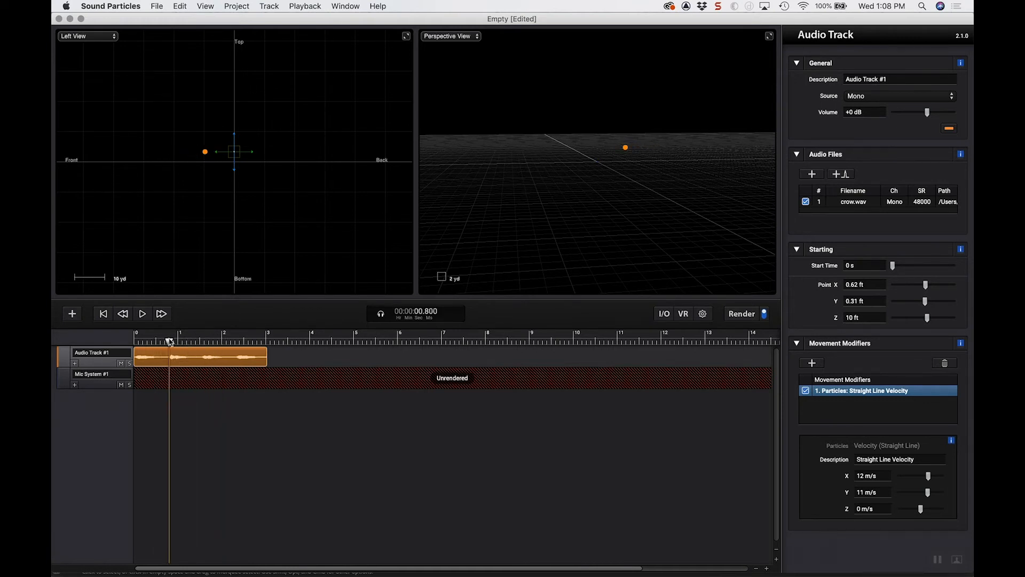
Change the Perspective view to the Top view and scrub the timeline to examine the horizontal path
{"action": "left_click", "coordinate": [458, 41]}
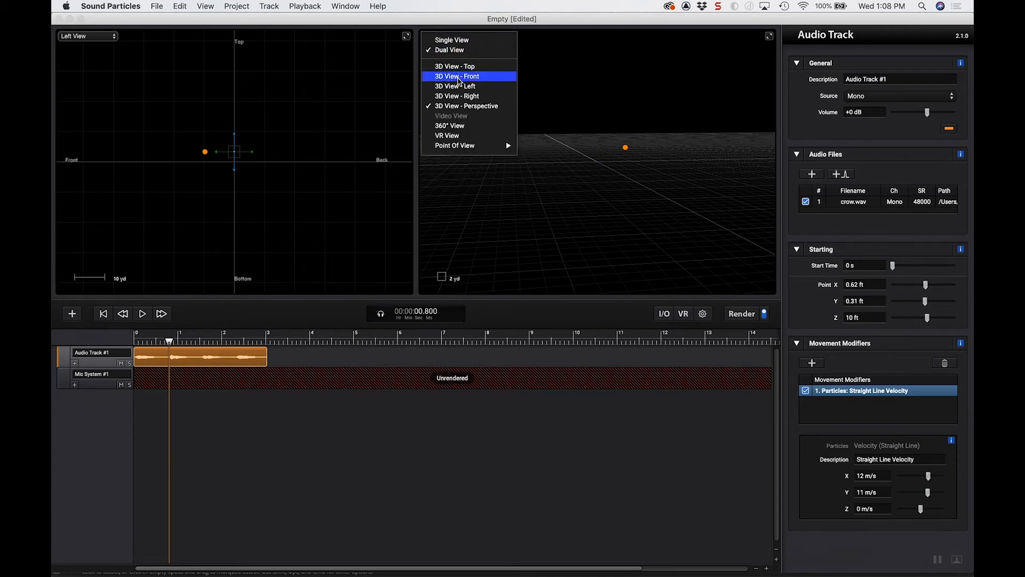
{"action": "left_click", "coordinate": [459, 66]}
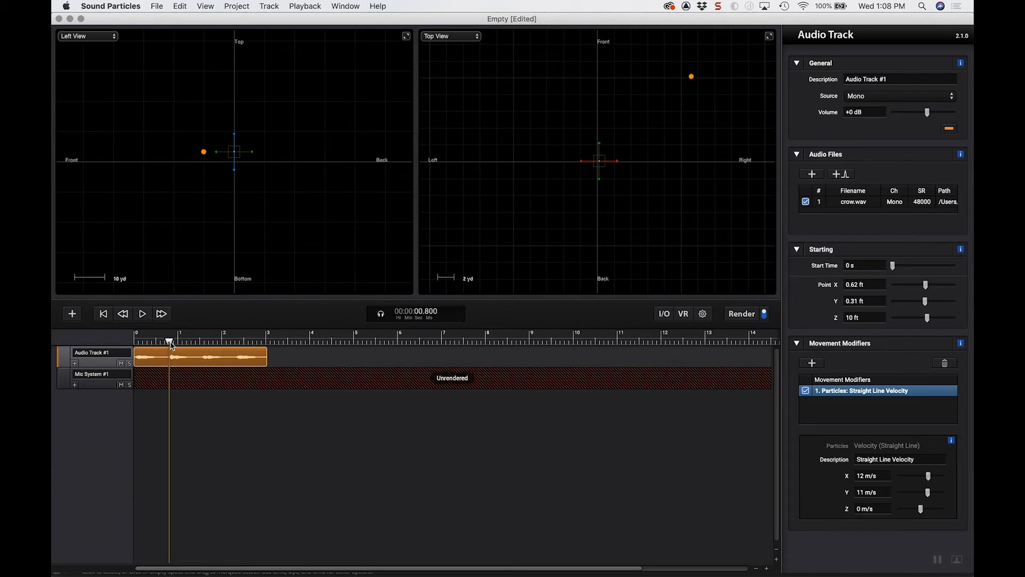
{"action": "mouse_move", "coordinate": [170, 342]}
{"action": "left_mouse_down"}
{"action": "mouse_move", "coordinate": [159, 342]}
{"action": "mouse_move", "coordinate": [171, 342]}
{"action": "left_mouse_up"}
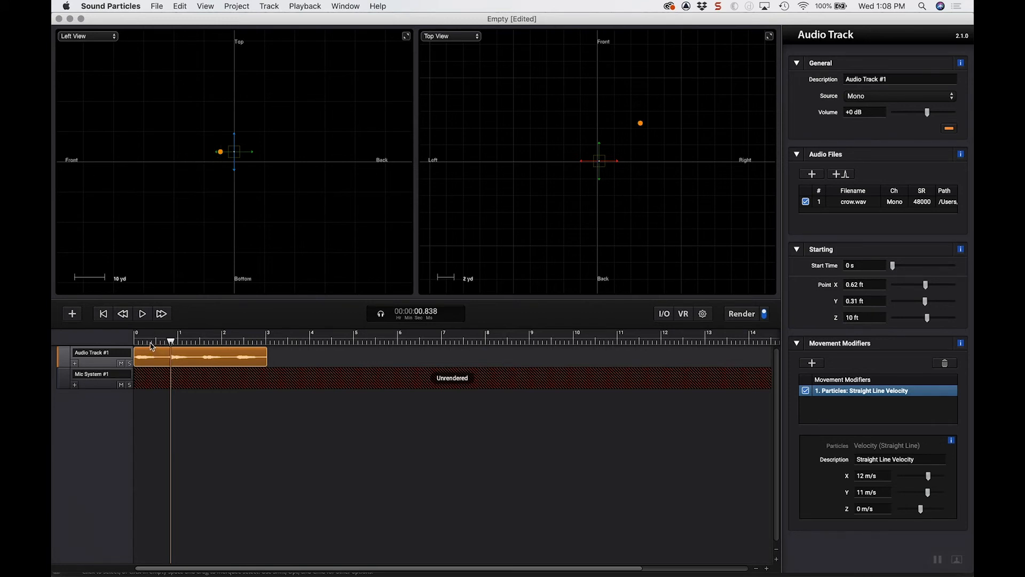
{"action": "left_click_drag", "start_coordinate": [153, 342], "coordinate": [170, 344]}
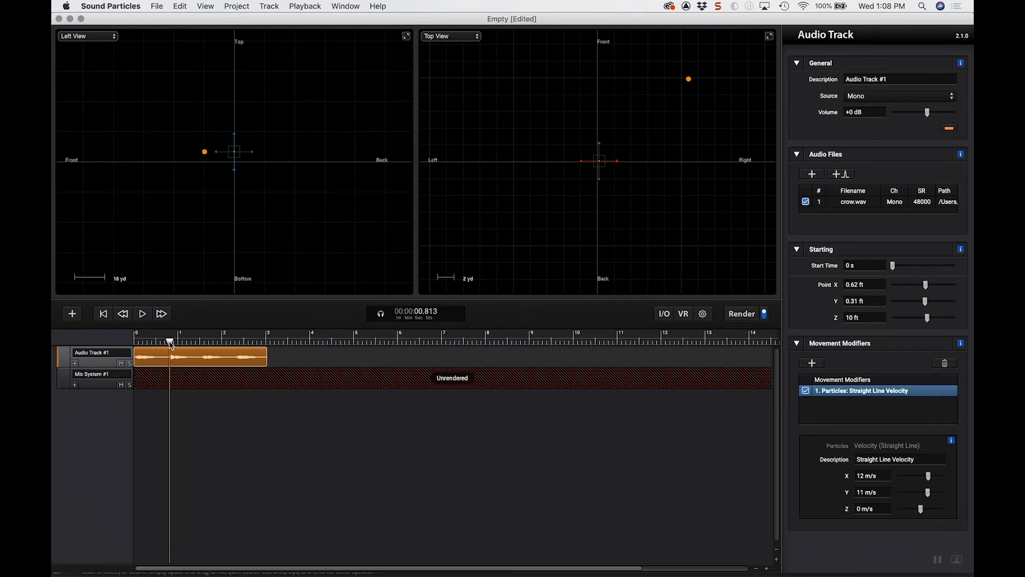
Change the Left view back to the Top view and preview the particle's motion up to about 1.1 s
{"action": "left_click", "coordinate": [93, 39]}
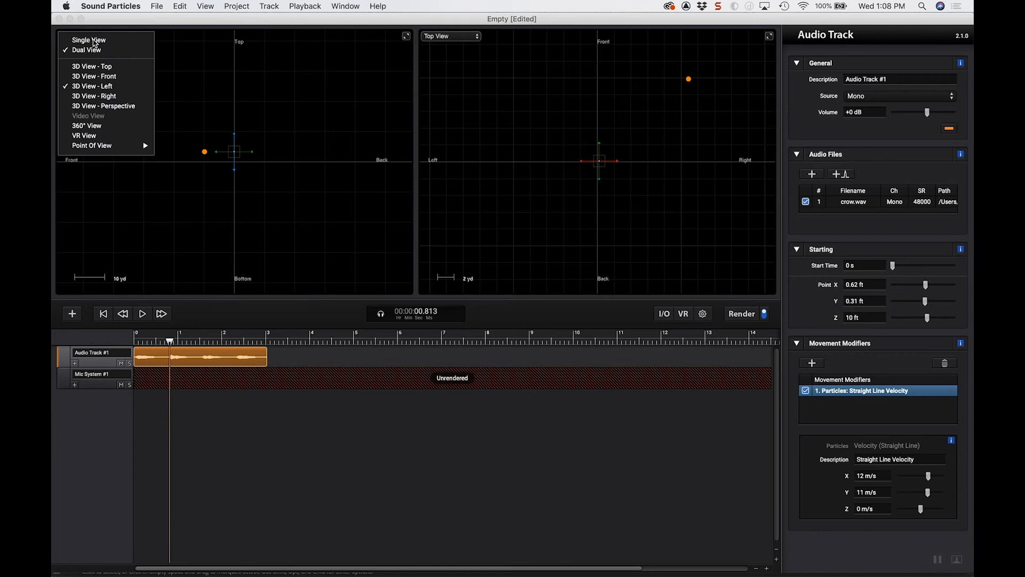
{"action": "left_click", "coordinate": [95, 66]}
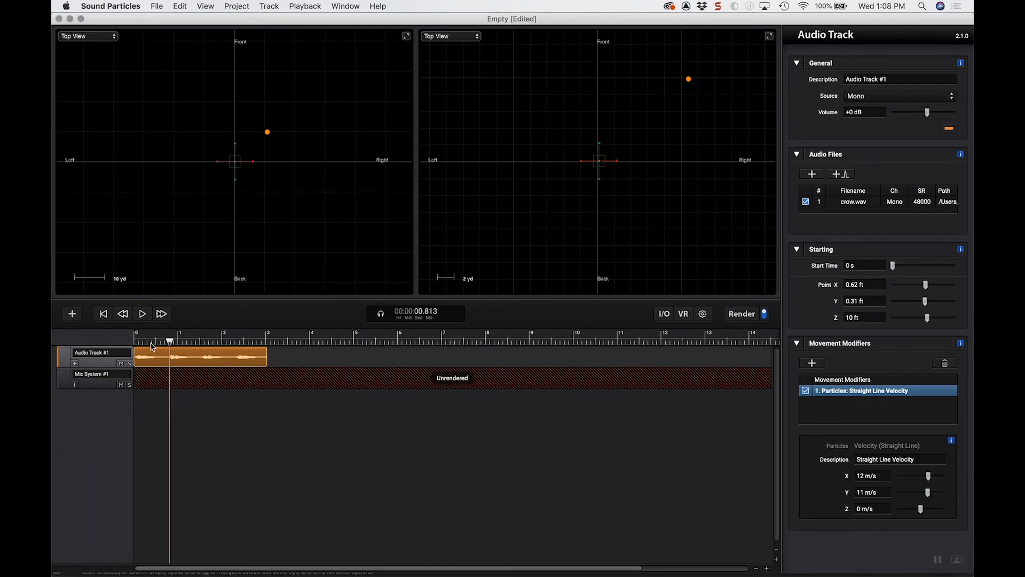
{"action": "left_click_drag", "start_coordinate": [153, 347], "coordinate": [184, 346]}
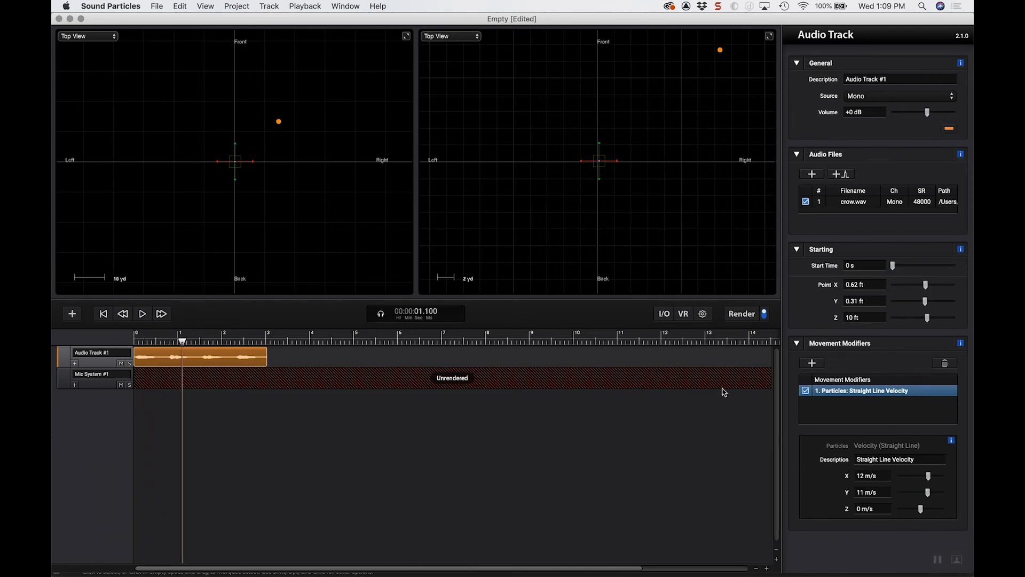
Set the modifier's X velocity to 0 m/s and scrub the timeline to preview straight forward motion
{"action": "left_click", "coordinate": [856, 476]}
{"action": "type", "text": "0"}
{"action": "key", "text": "Return"}
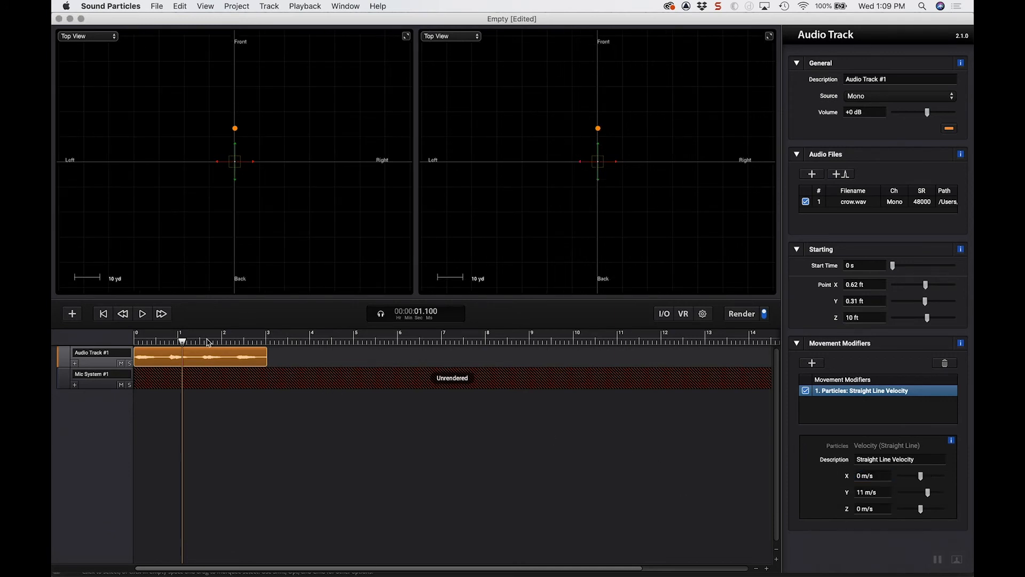
{"action": "left_click_drag", "start_coordinate": [183, 342], "coordinate": [201, 354]}
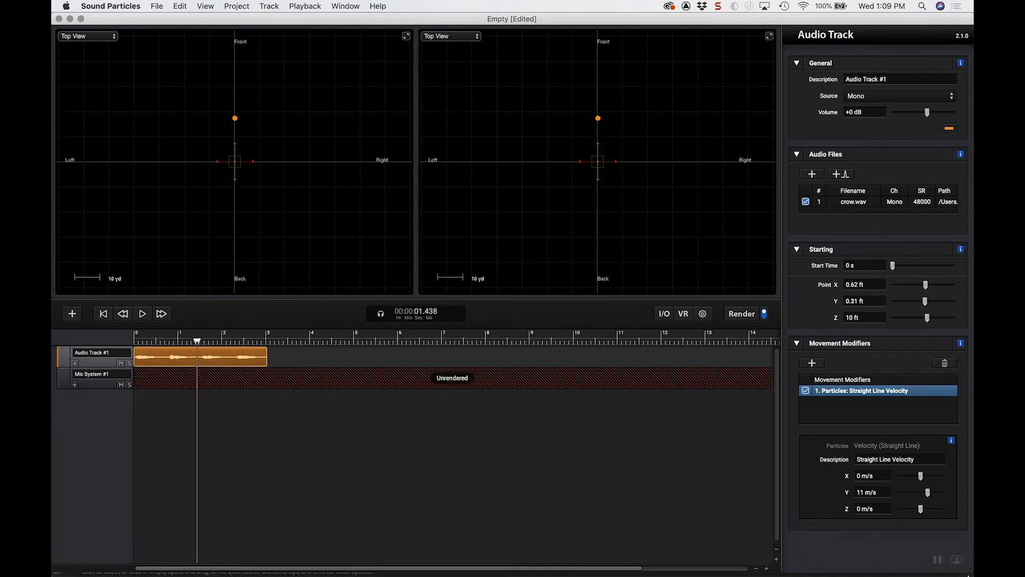
Set the modifier's X velocity to 10 m/s and scrub the timeline to preview the diagonal motion
{"action": "left_click", "coordinate": [858, 477]}
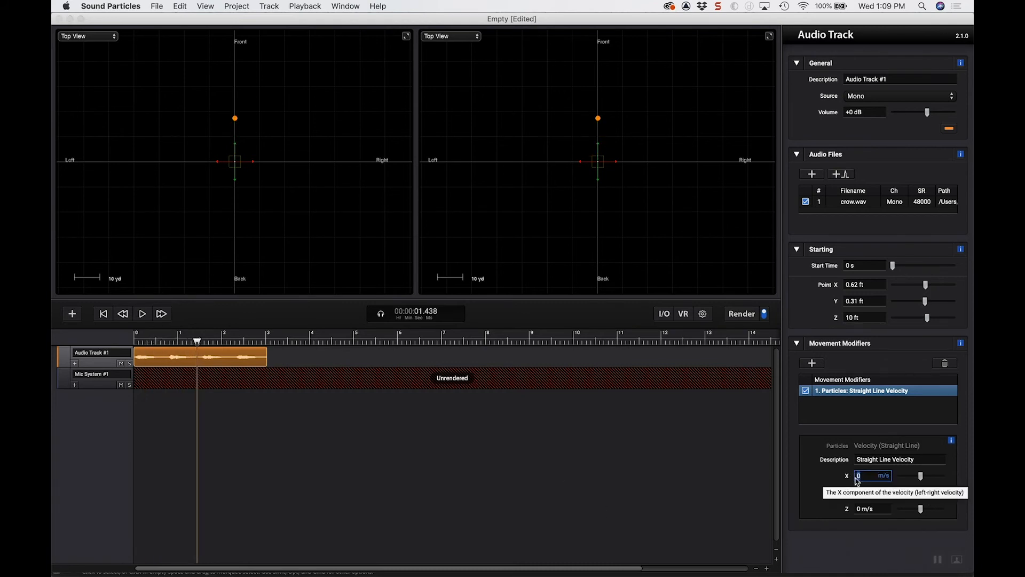
{"action": "type", "text": "10"}
{"action": "key", "text": "Return"}
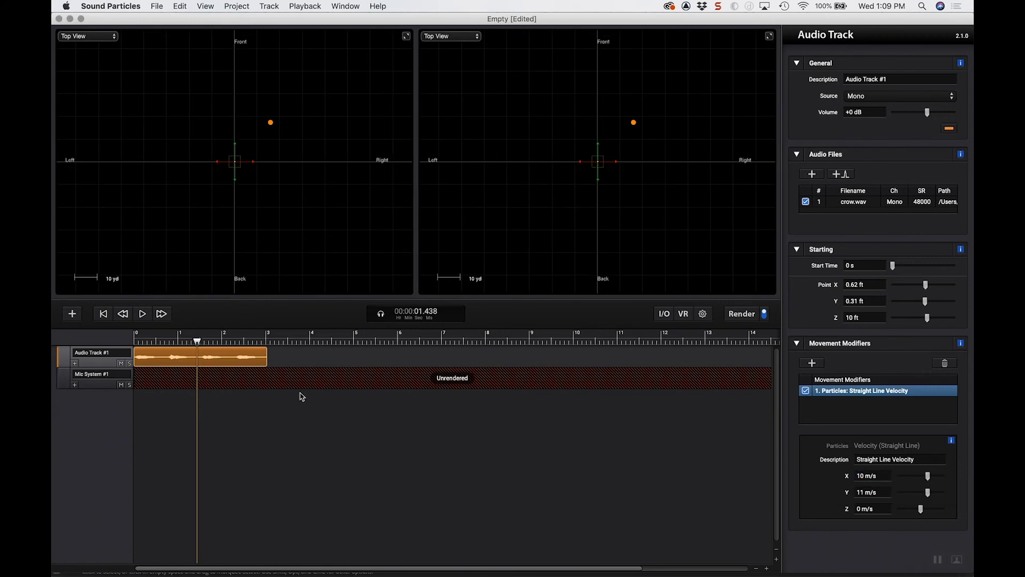
{"action": "left_click_drag", "start_coordinate": [138, 342], "coordinate": [197, 346]}
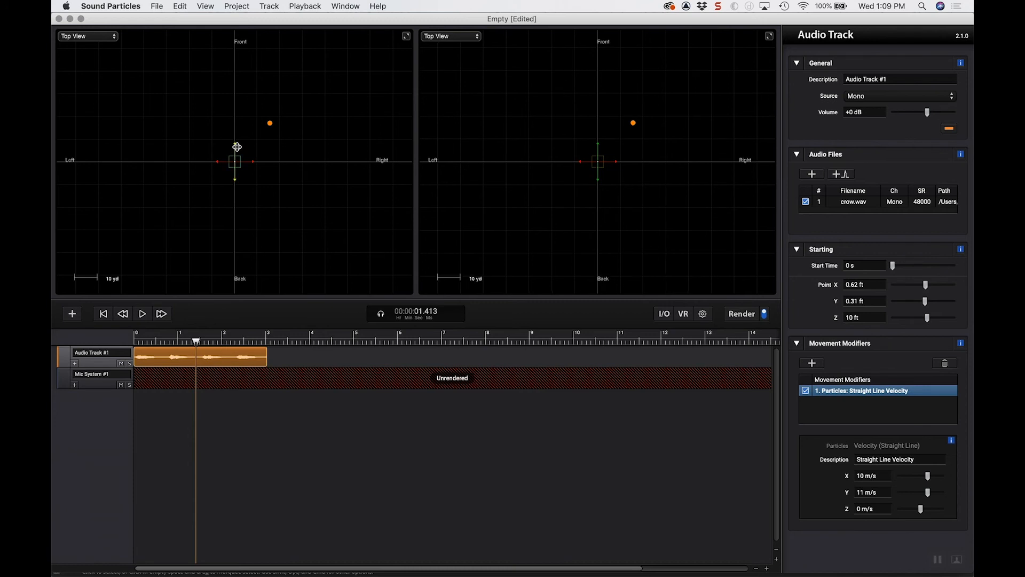
Move the track's starting point behind and left of the origin, to about X -43 ft and Y -39 ft, and preview the path
{"action": "left_click_drag", "start_coordinate": [236, 146], "coordinate": [213, 190]}
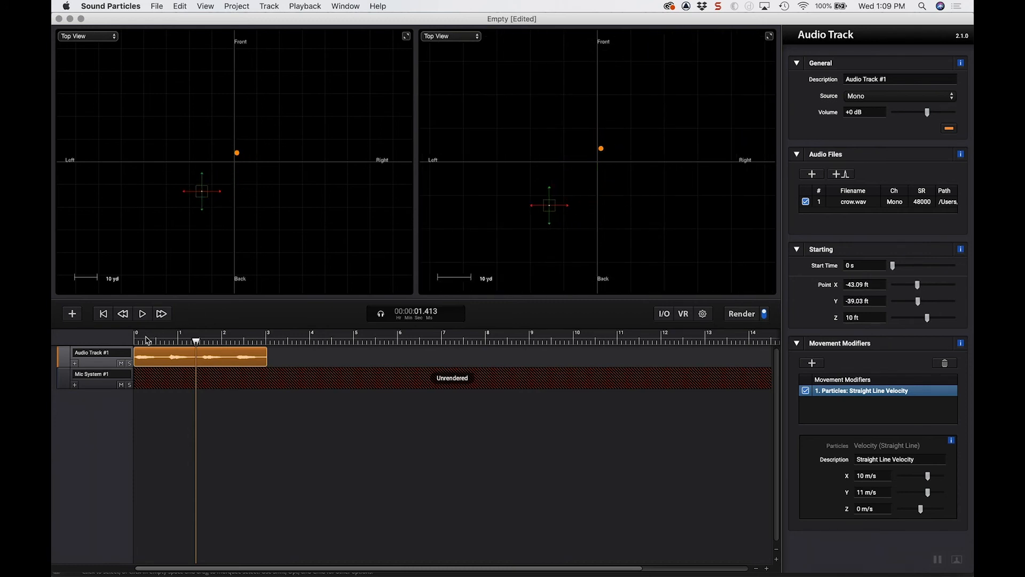
{"action": "mouse_move", "coordinate": [146, 341]}
{"action": "left_mouse_down"}
{"action": "mouse_move", "coordinate": [235, 340]}
{"action": "mouse_move", "coordinate": [158, 341]}
{"action": "left_mouse_up"}
{"action": "mouse_move", "coordinate": [148, 341]}
{"action": "left_mouse_down"}
{"action": "mouse_move", "coordinate": [245, 342]}
{"action": "mouse_move", "coordinate": [142, 342]}
{"action": "left_mouse_up"}
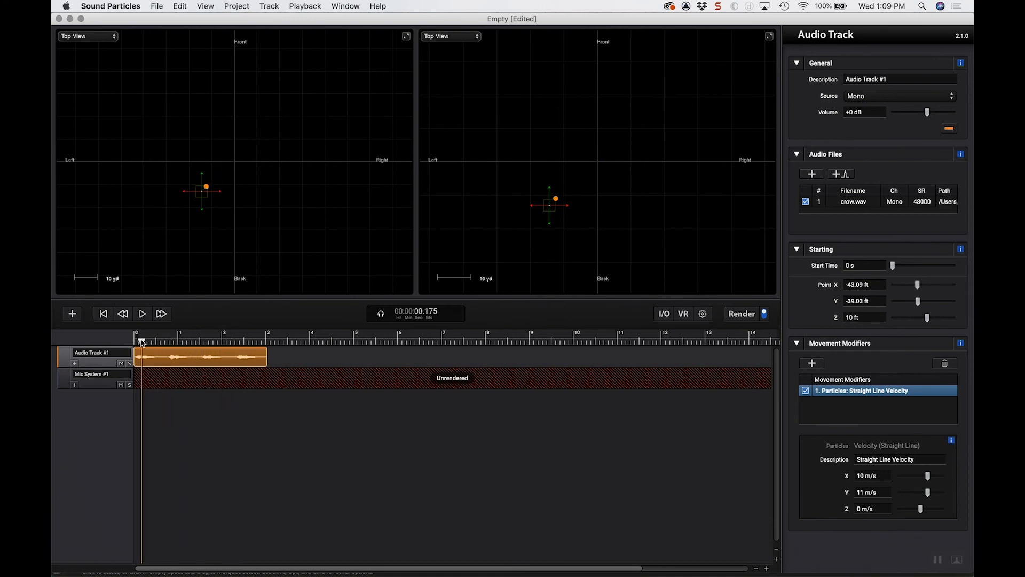
Show the Left view in the second viewport and raise the track's starting point to about Z 31 ft
{"action": "left_click", "coordinate": [454, 37]}
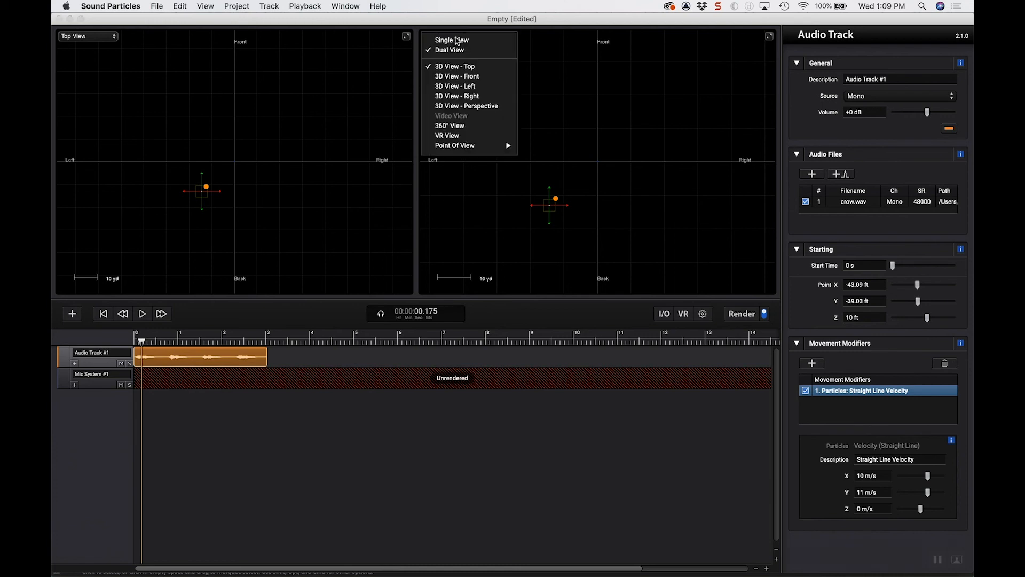
{"action": "left_click", "coordinate": [465, 87]}
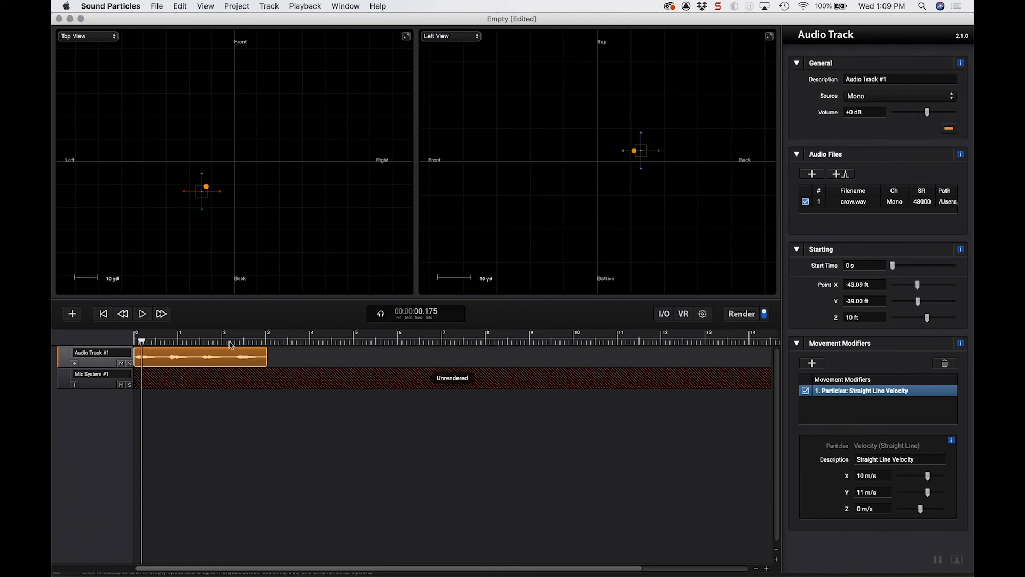
{"action": "left_click_drag", "start_coordinate": [140, 346], "coordinate": [167, 340]}
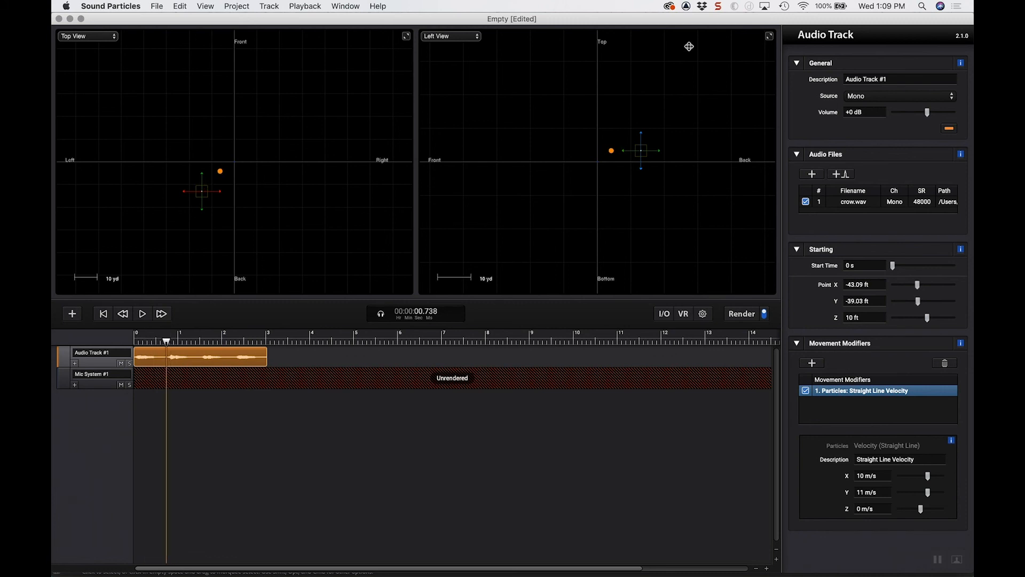
{"action": "left_click_drag", "start_coordinate": [640, 142], "coordinate": [639, 117]}
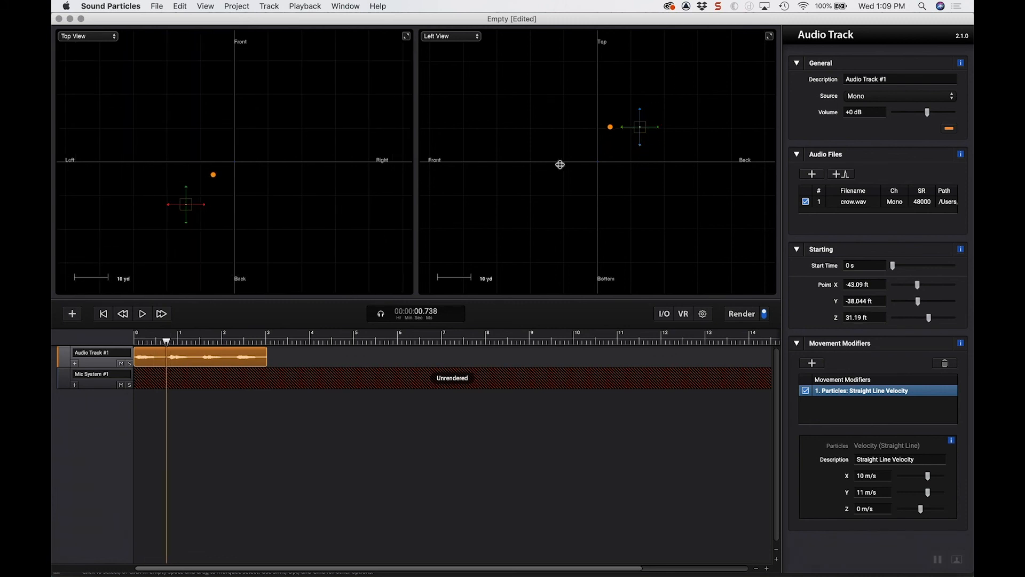
Return the playhead to about 0.11 s and play the crow clip through to hear its movement
{"action": "left_click_drag", "start_coordinate": [167, 346], "coordinate": [139, 351]}
{"action": "key", "text": "space"}
{"action": "key", "text": "space"}
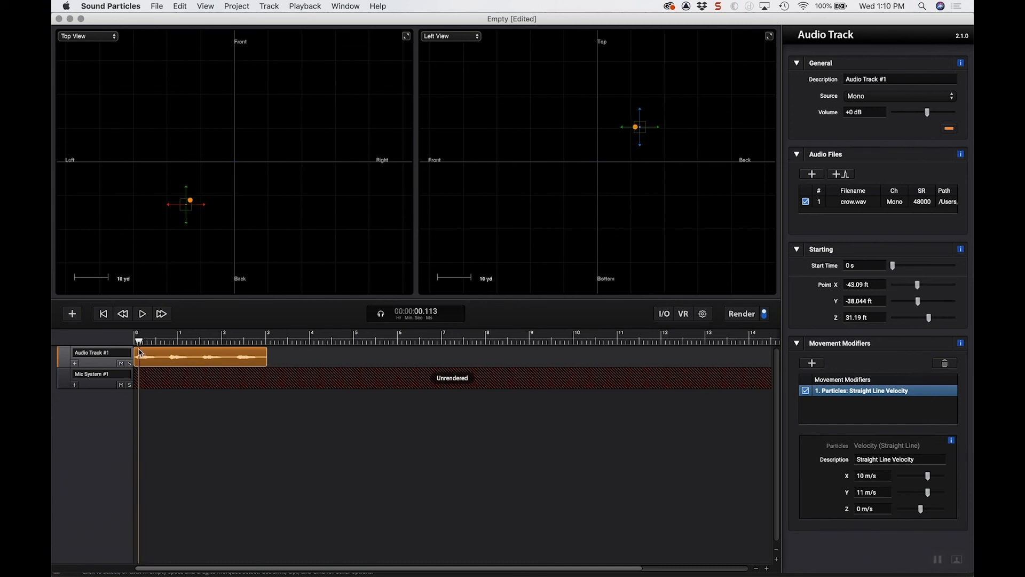
{"action": "left_click", "coordinate": [142, 314]}
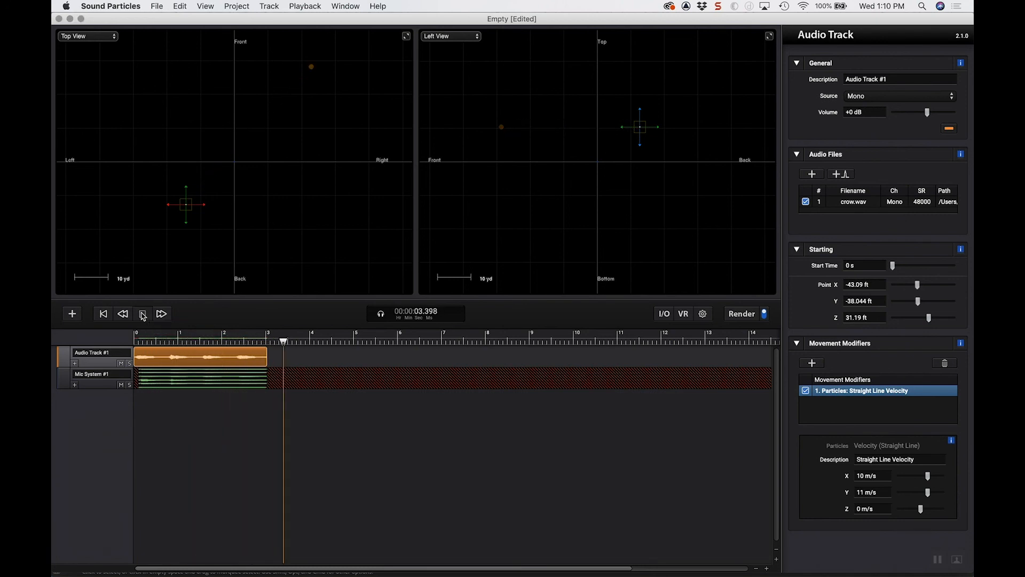
{"action": "left_click", "coordinate": [142, 314]}
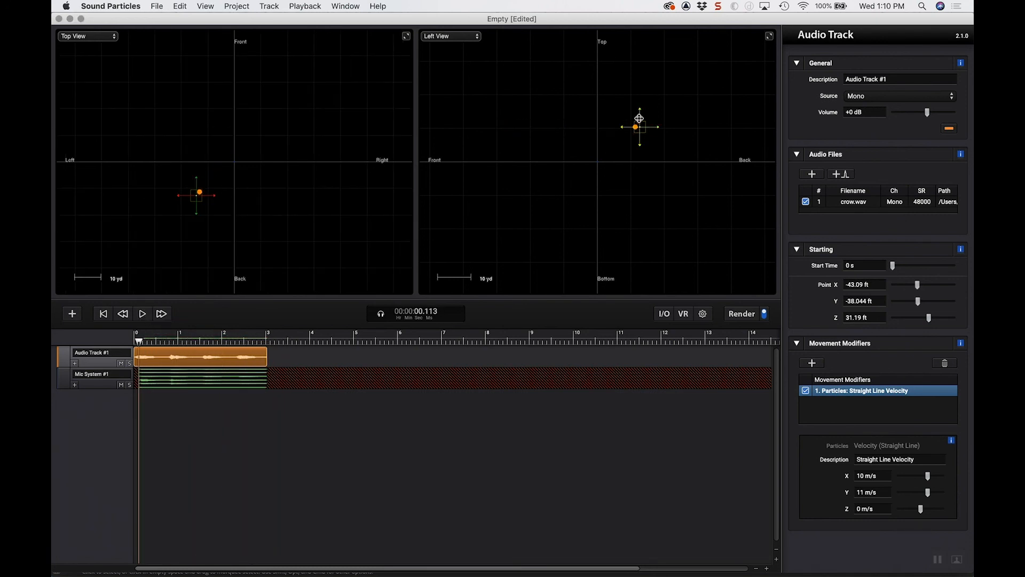
Raise the track's starting point to about Z 86 ft and play the clip again
{"action": "left_click_drag", "start_coordinate": [639, 118], "coordinate": [634, 79]}
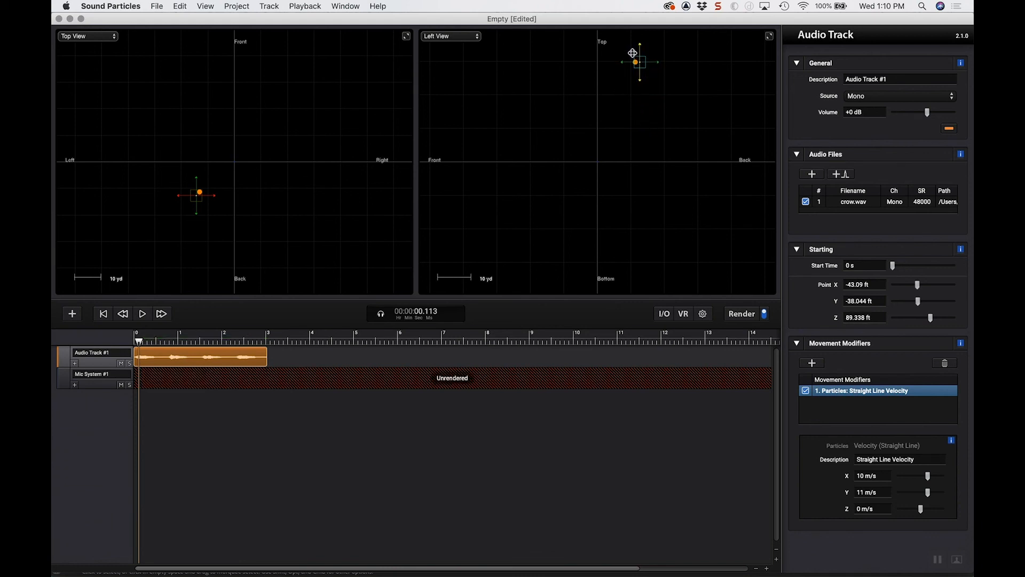
{"action": "left_click", "coordinate": [142, 314]}
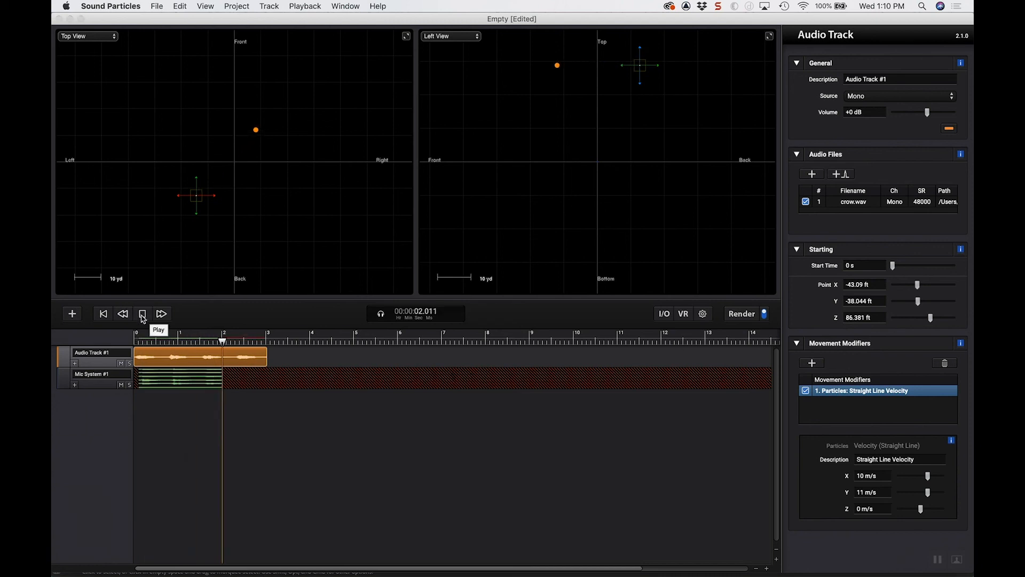